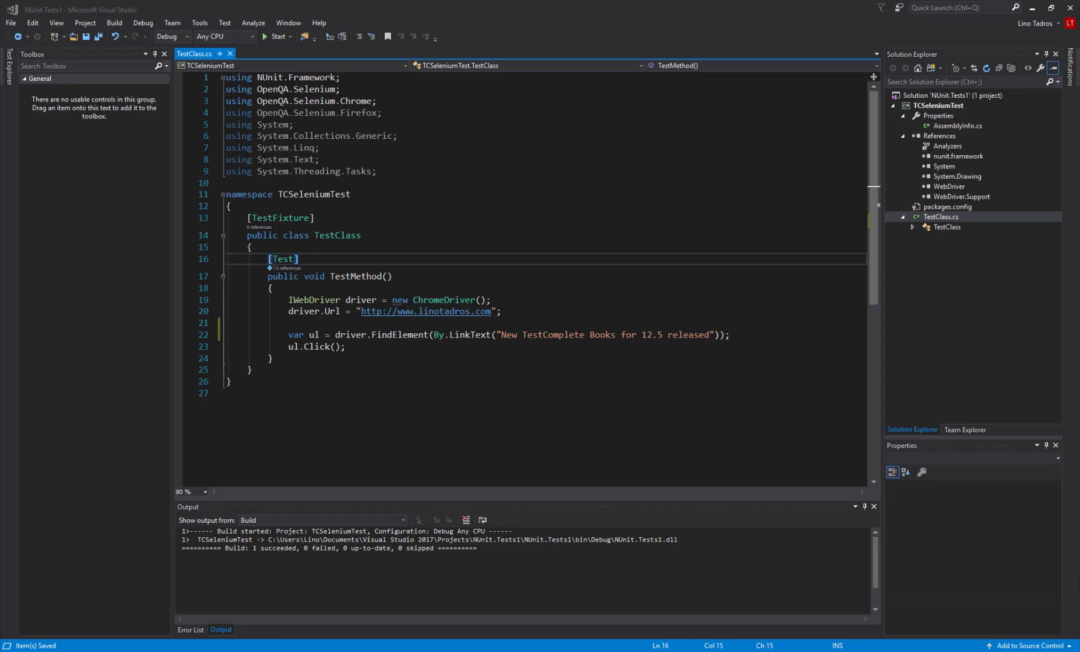
Switch to Chrome to view the linotadros.com home page and return to the TestClass.cs code in Visual Studio
left_click(168, 651)
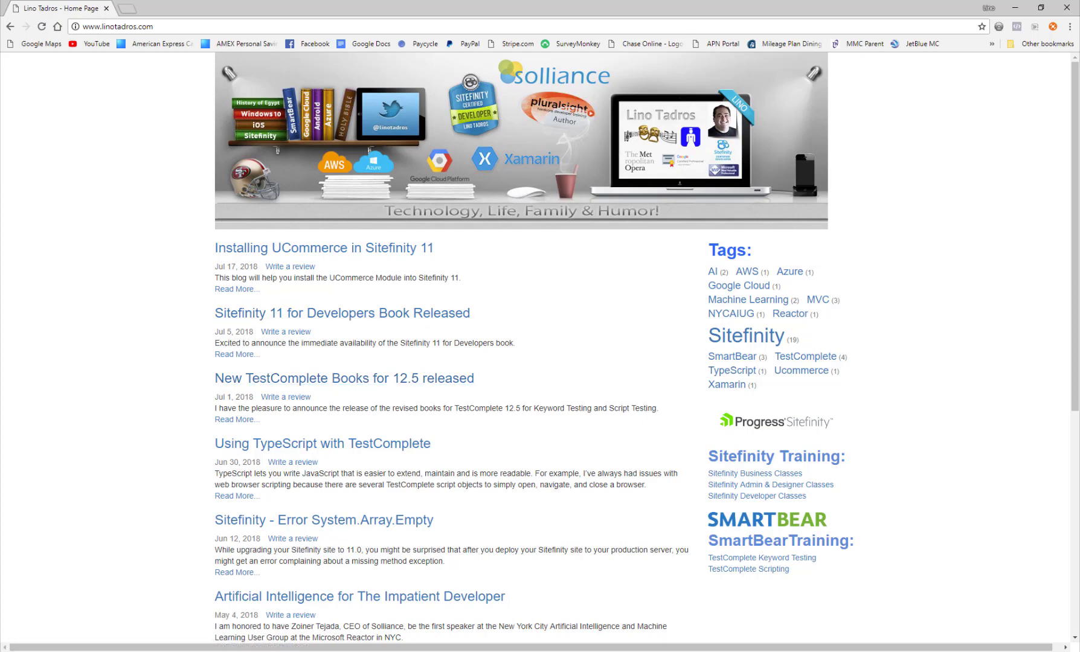
key("alt+Tab")
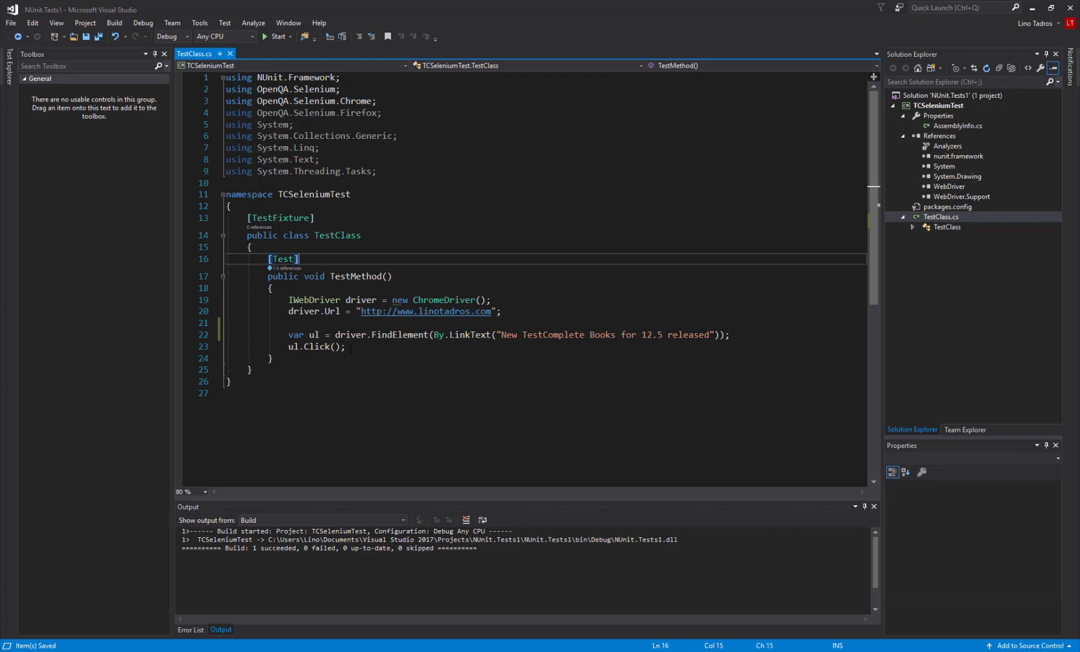
mouse_move(361, 340)
Run TestMethod from the expanded TCSeleniumTest test tree and close the automated Chrome window it opens
left_click(10, 74)
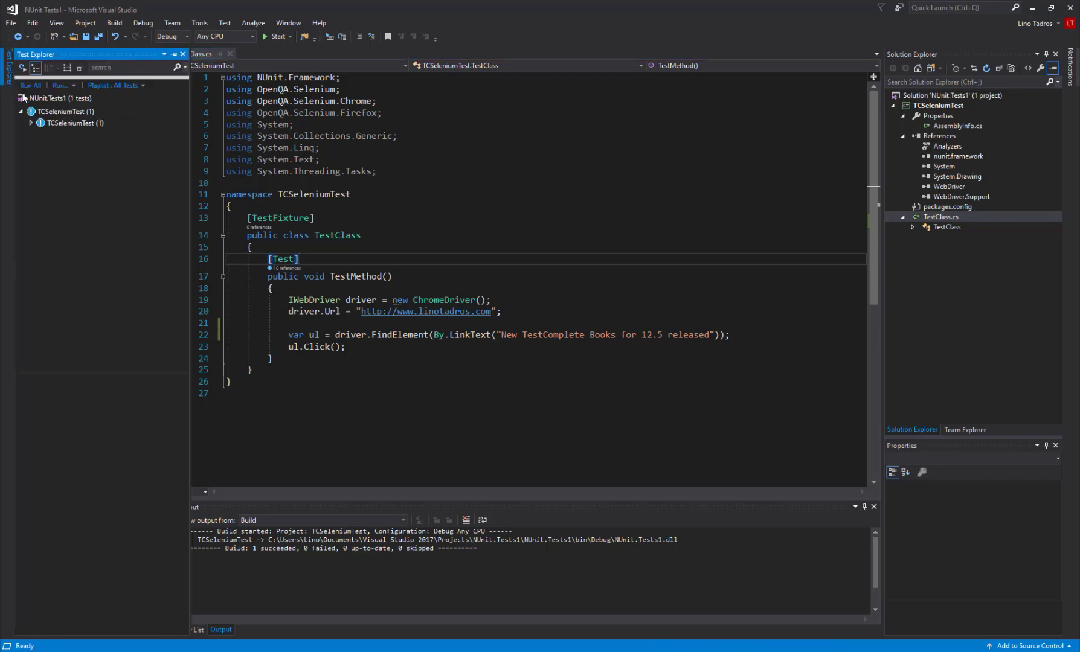
left_click(31, 123)
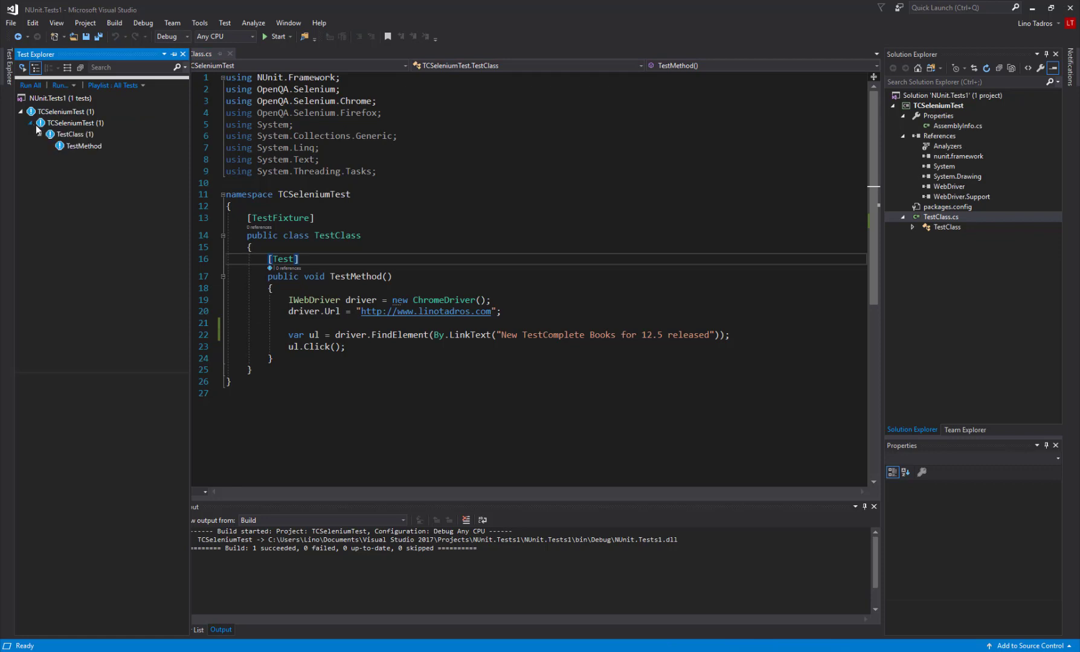
left_click(88, 150)
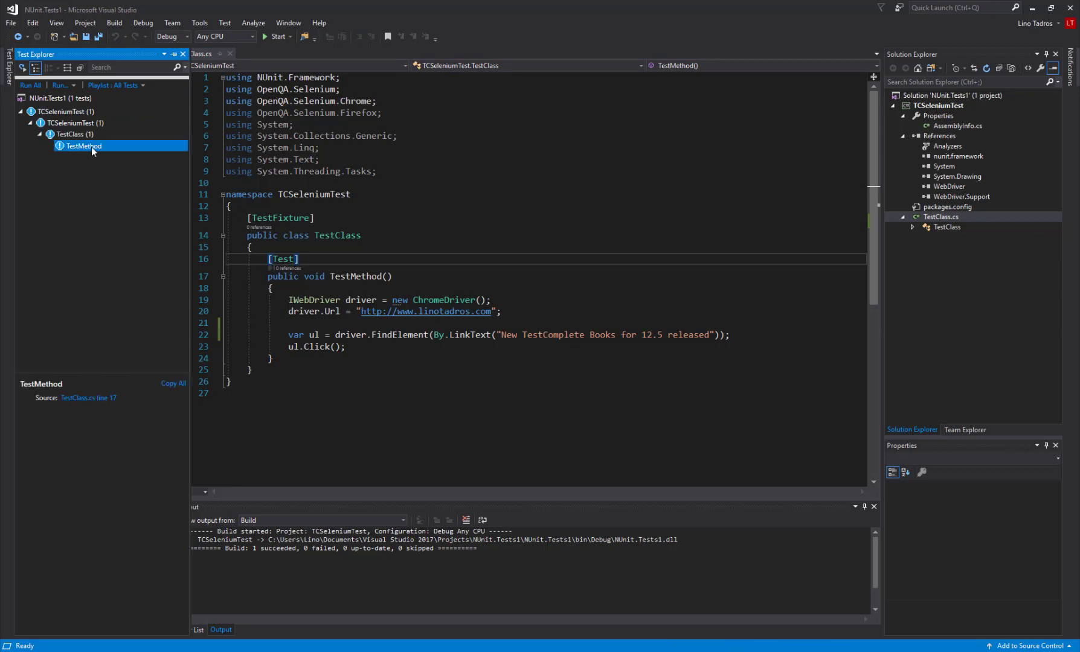
right_click(91, 147)
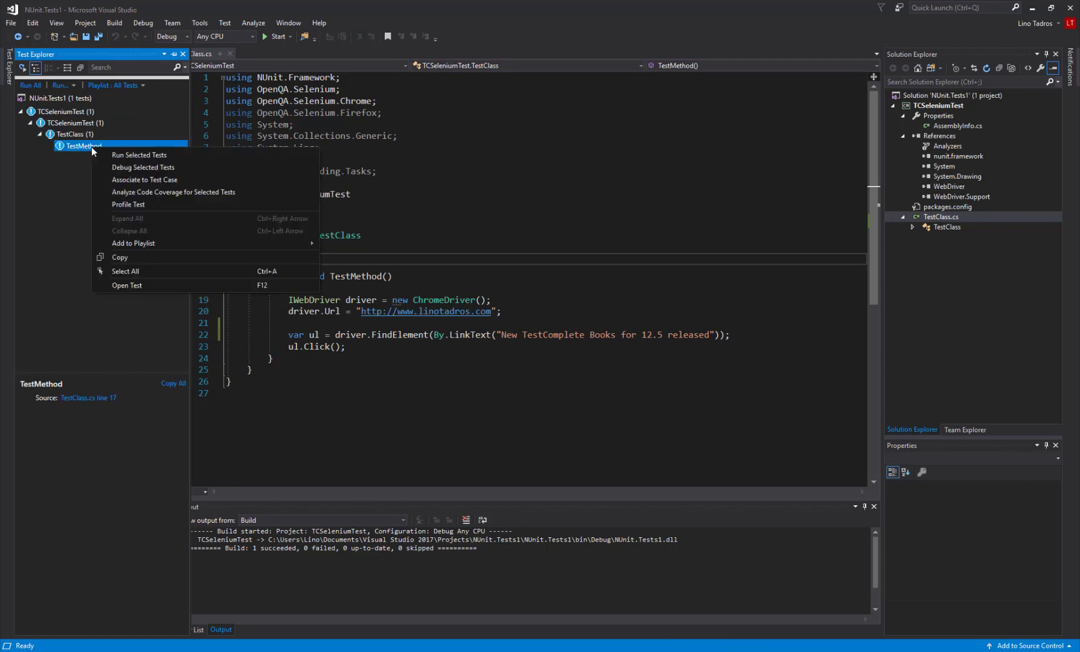
left_click(130, 155)
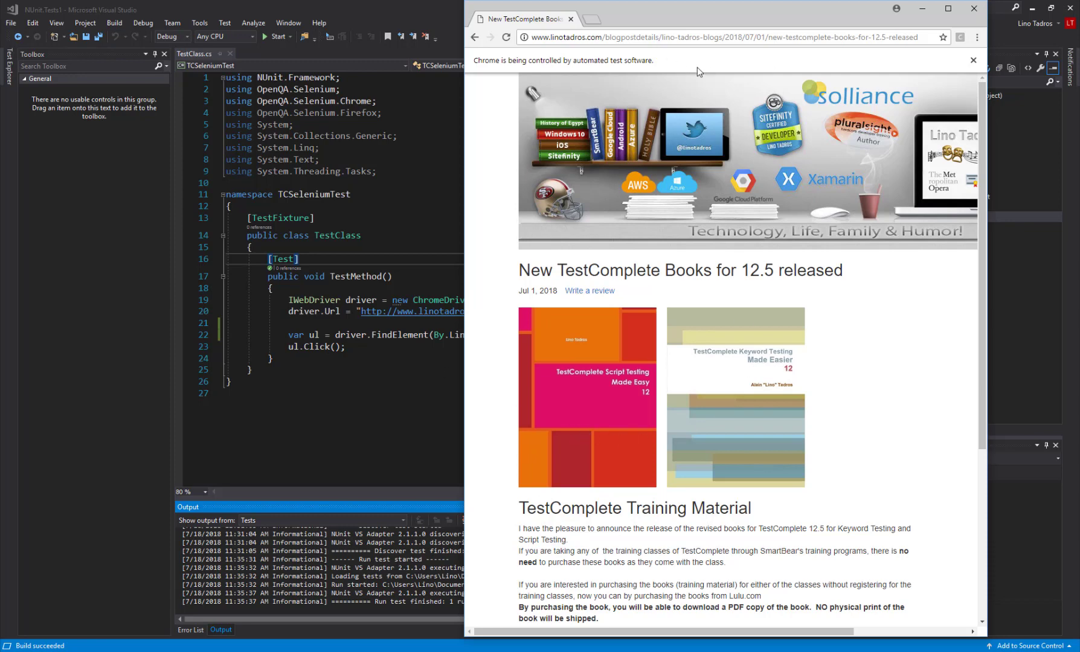
left_click(974, 8)
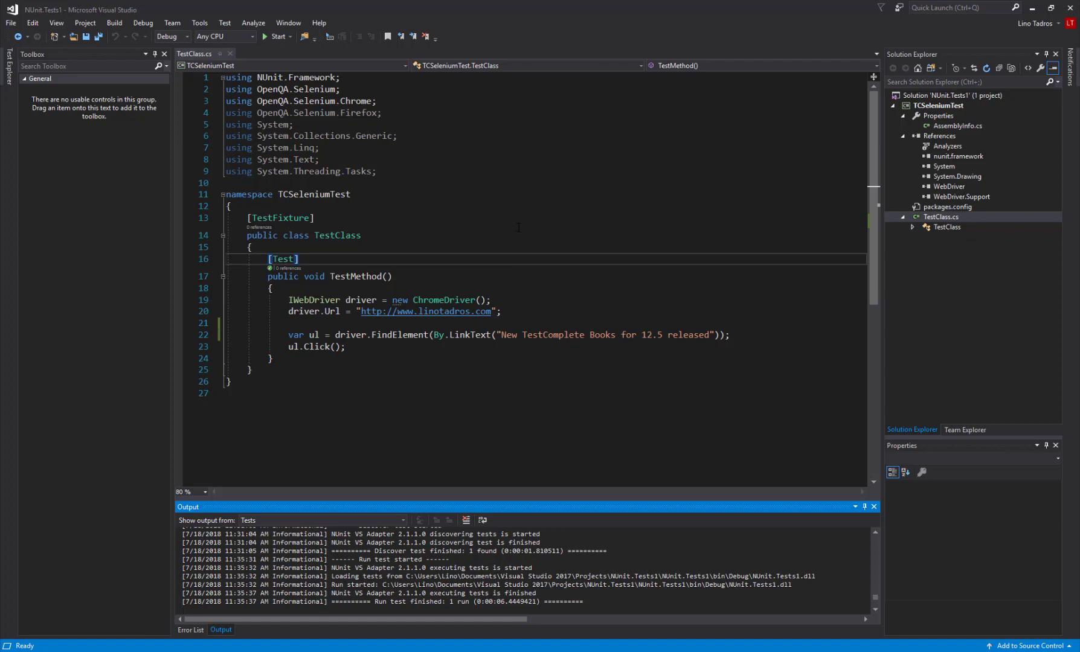
Switch to TestComplete and start creating a new project named MySeleniumTest
left_click(282, 651)
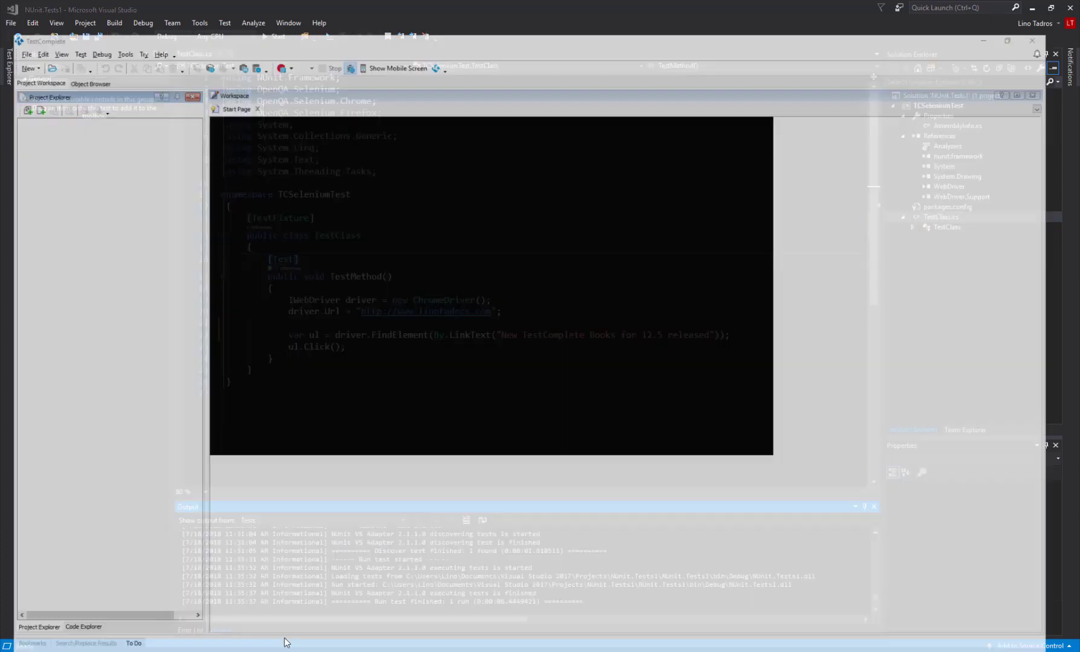
left_click(18, 34)
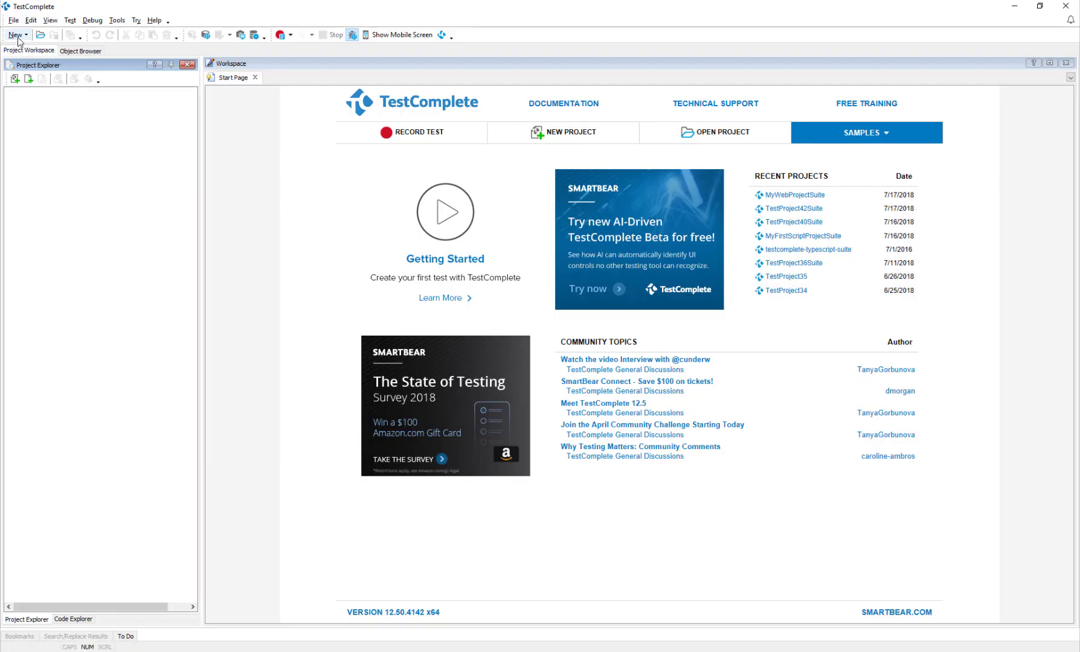
left_click(35, 60)
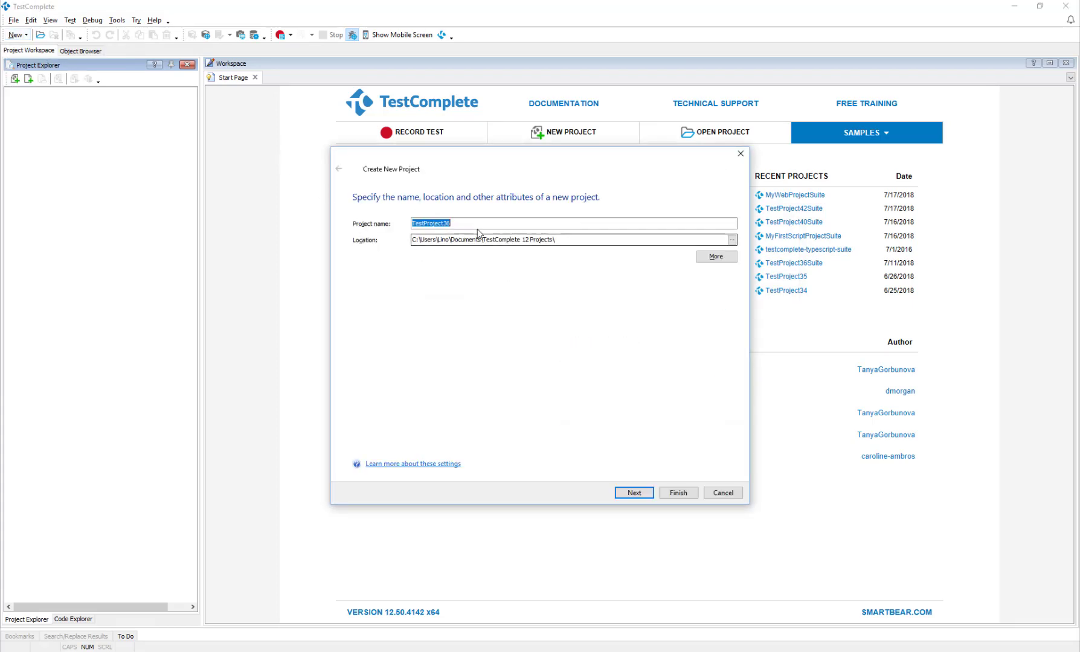
type("MySe")
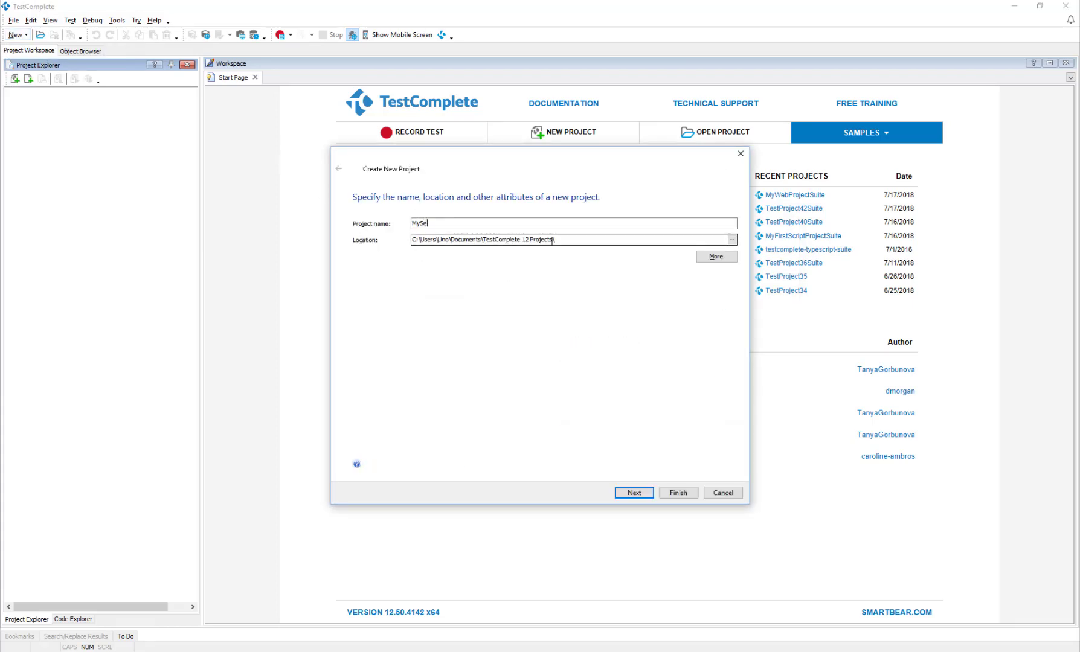
type("leniumTewst")
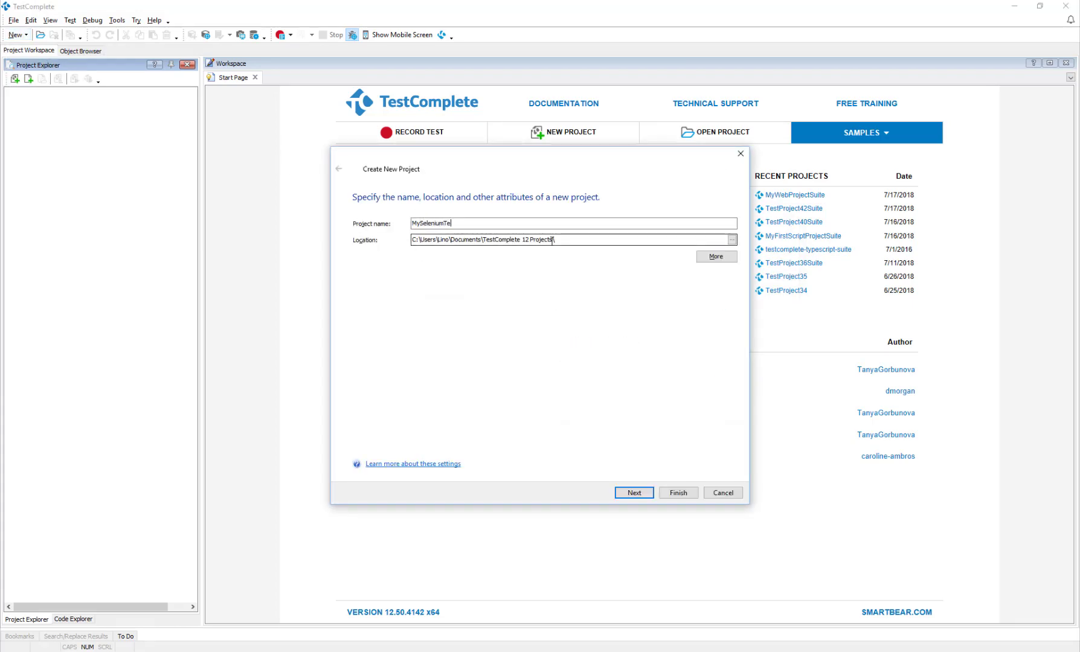
key("BackSpace")
key("BackSpace")
type("st")
Go through the tested application pages of the project wizard and create the project with JavaScript as the scripting language
left_click(636, 495)
left_click(425, 239)
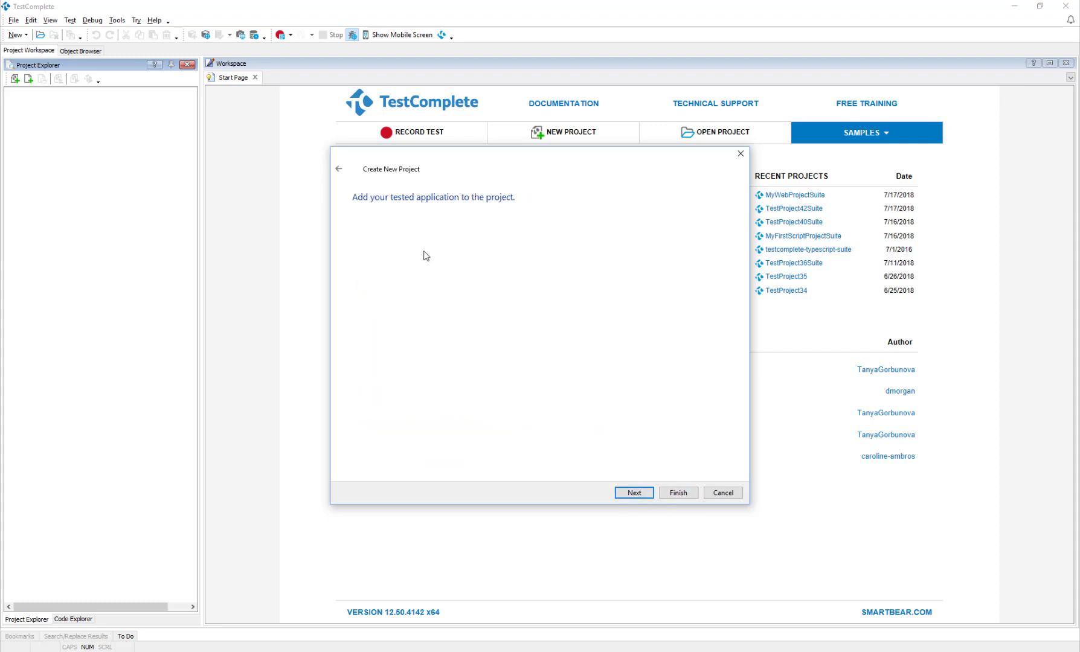
left_click(639, 499)
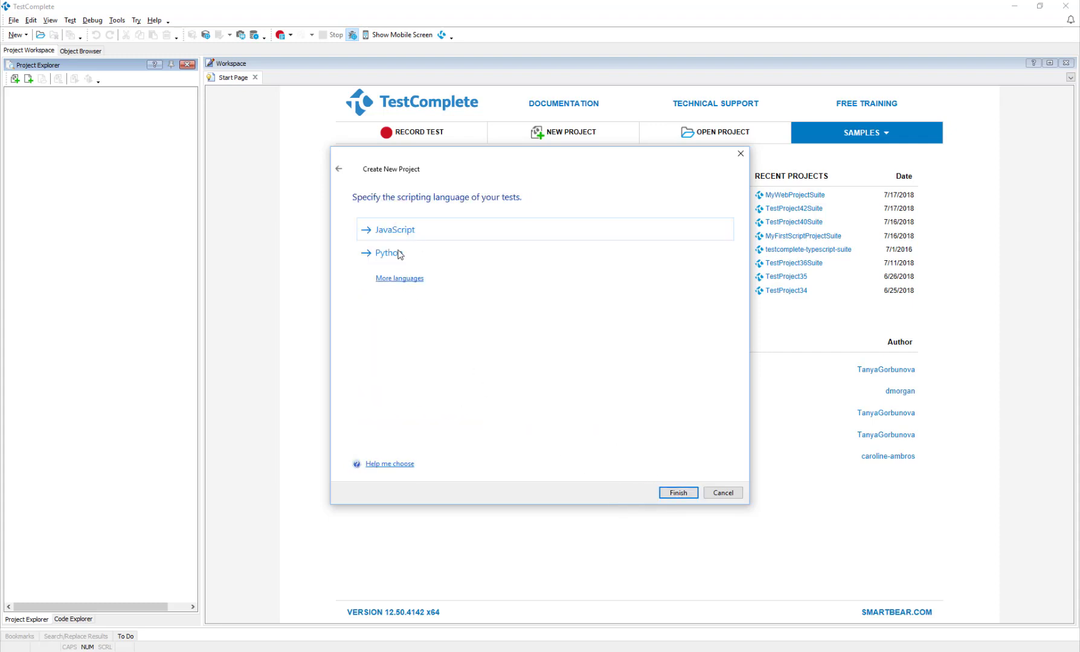
left_click(396, 231)
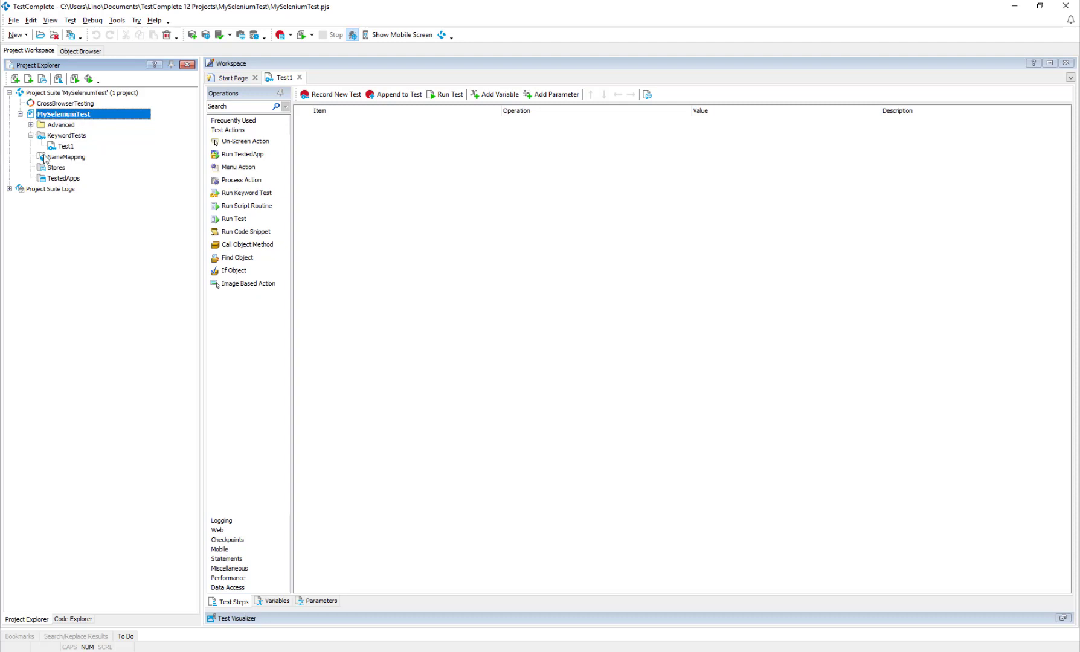
Add a Selenium or Unit Testing item to the MySeleniumTest project, keeping the default name
right_click(72, 114)
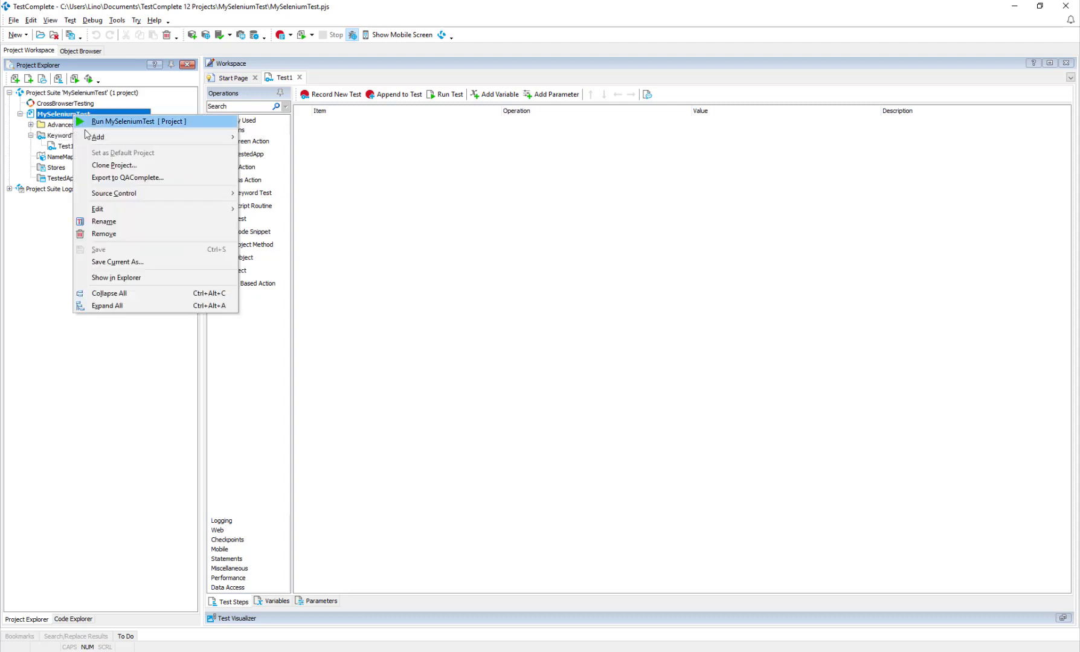
mouse_move(92, 139)
left_click(254, 138)
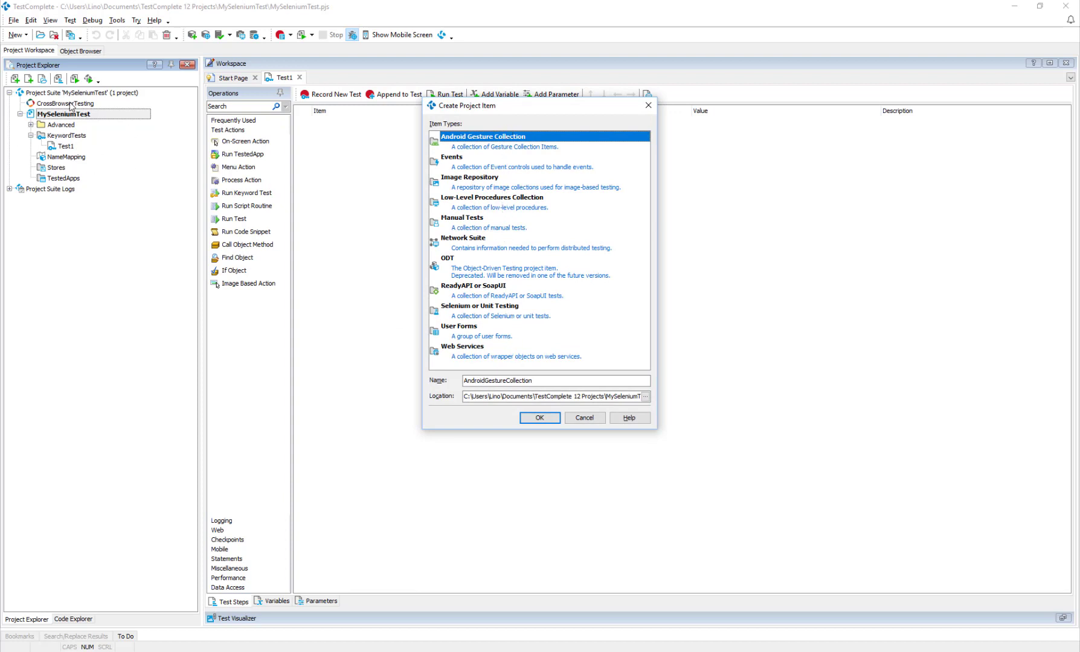
left_click(481, 310)
left_click(542, 418)
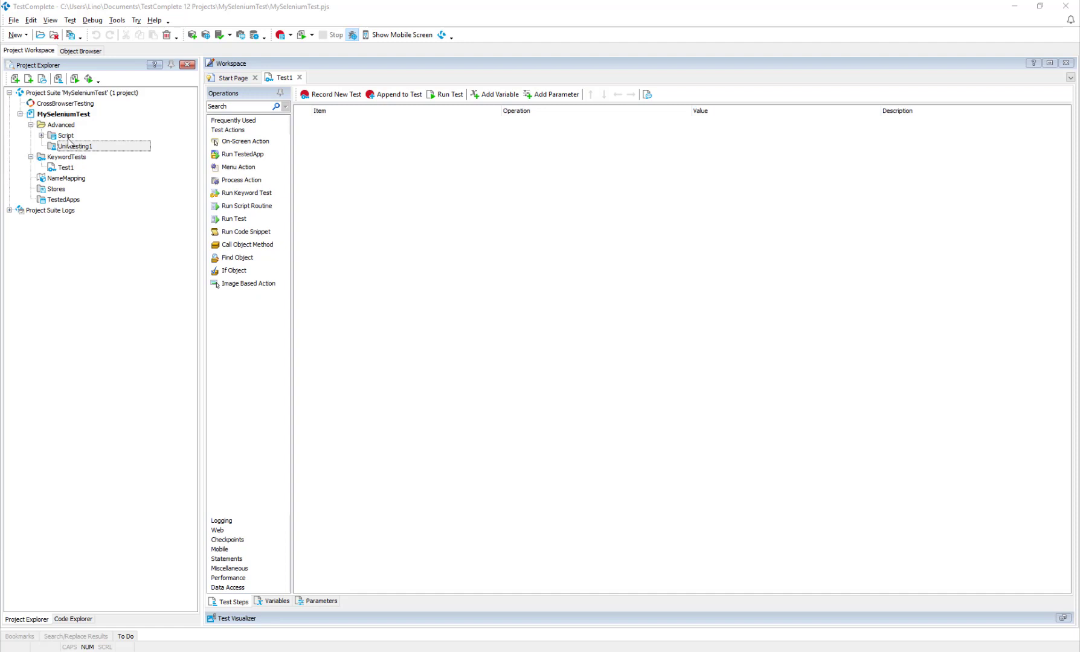
Add an NUnit test item named TCSel to the UnitTesting1 collection
right_click(86, 151)
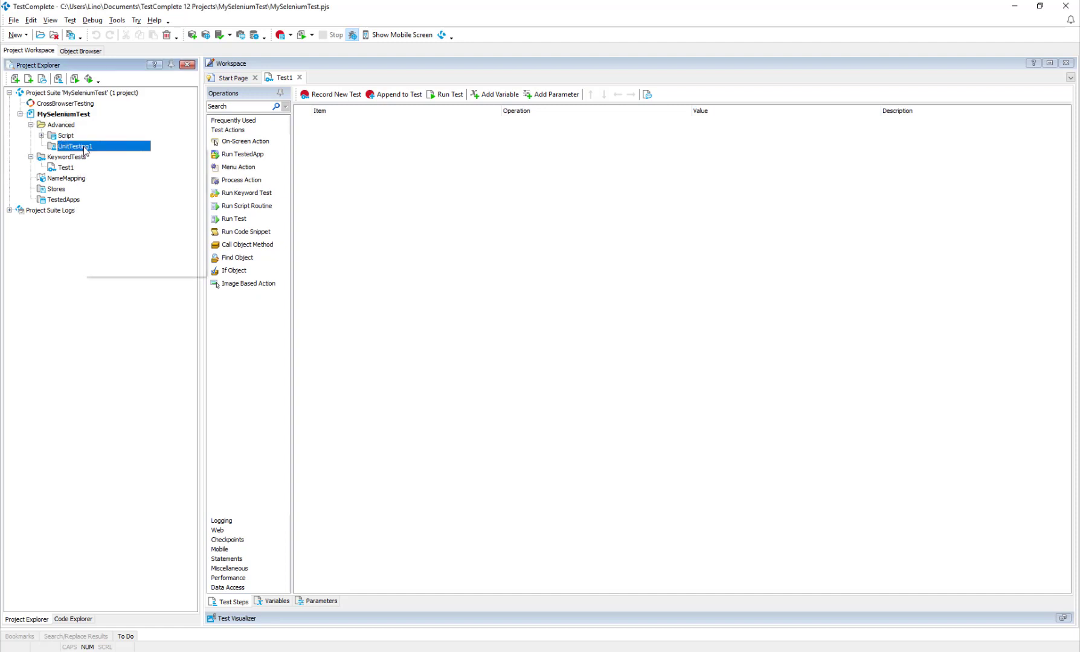
mouse_move(122, 155)
left_click(232, 155)
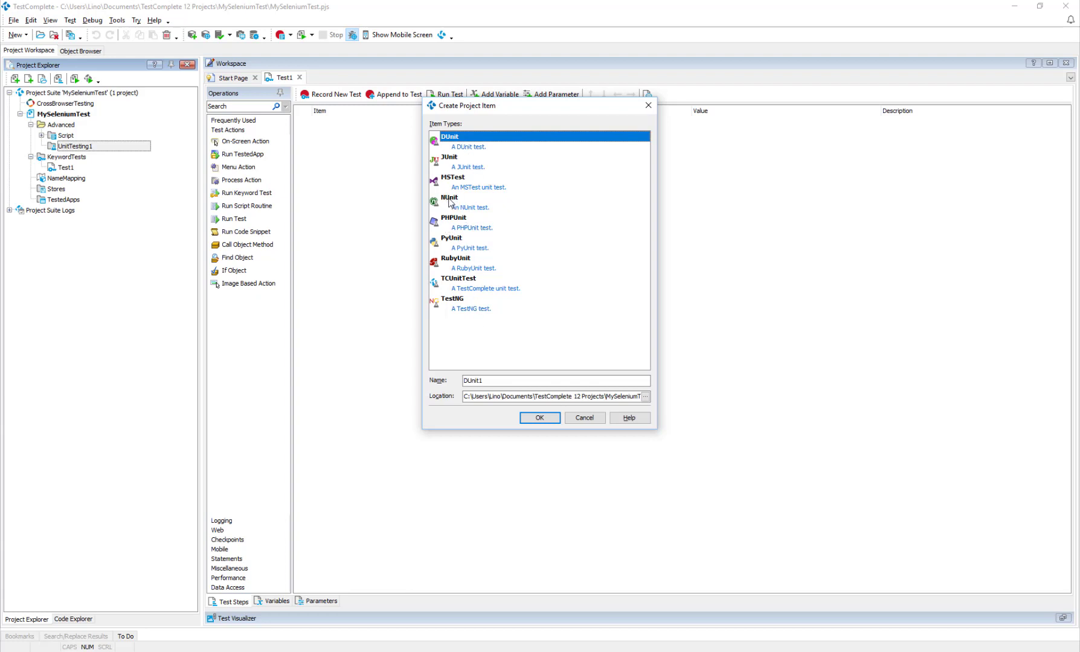
left_click(450, 199)
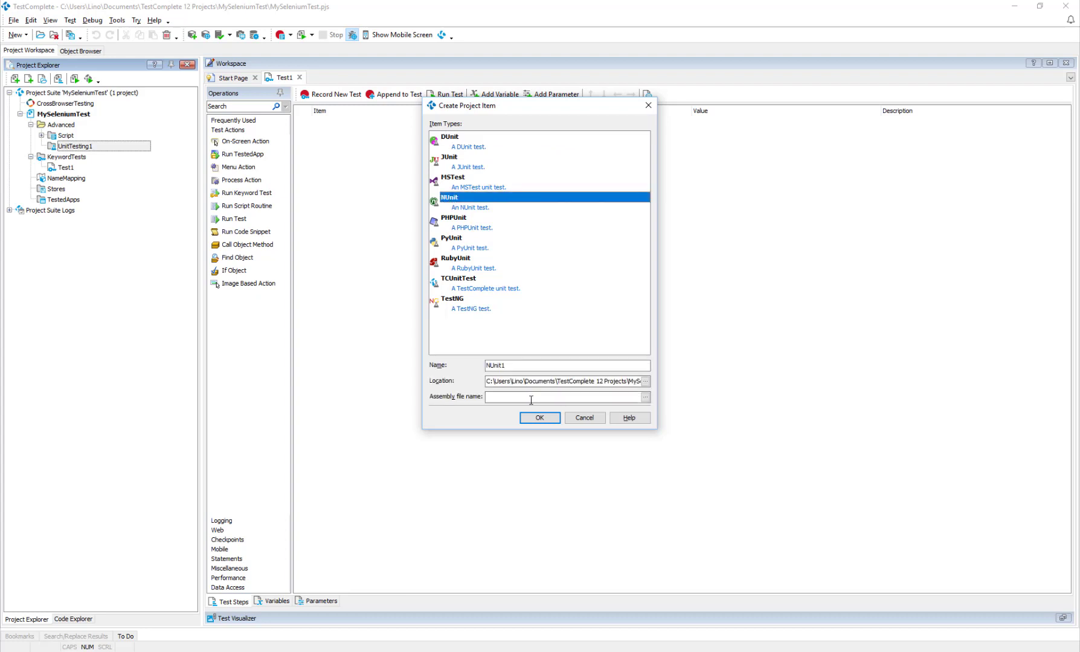
type("TCSel")
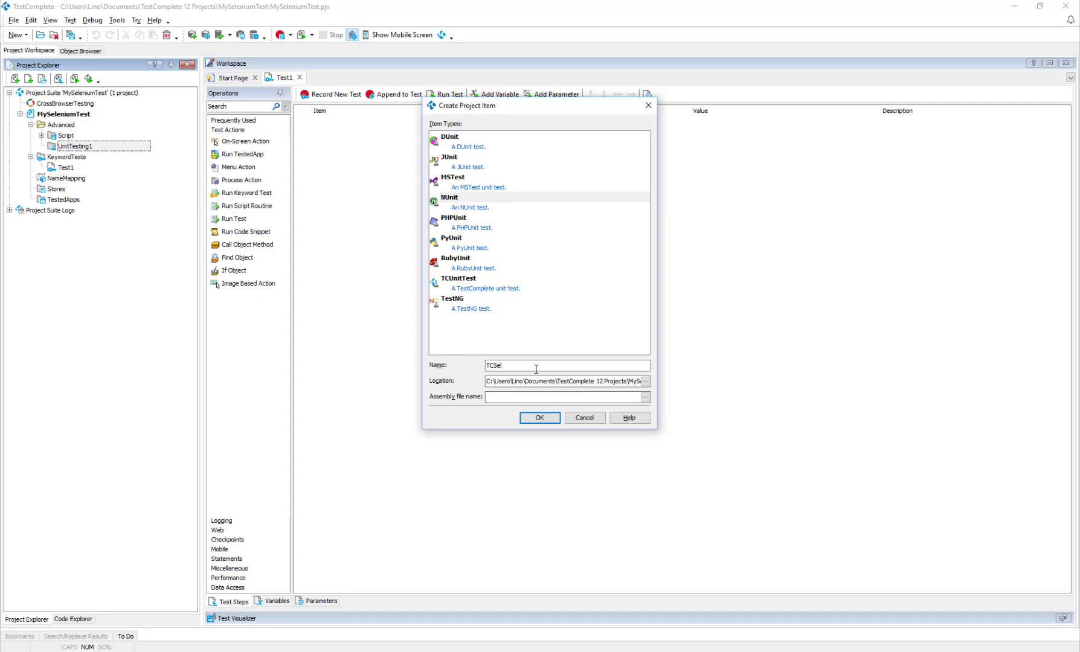
left_click(538, 417)
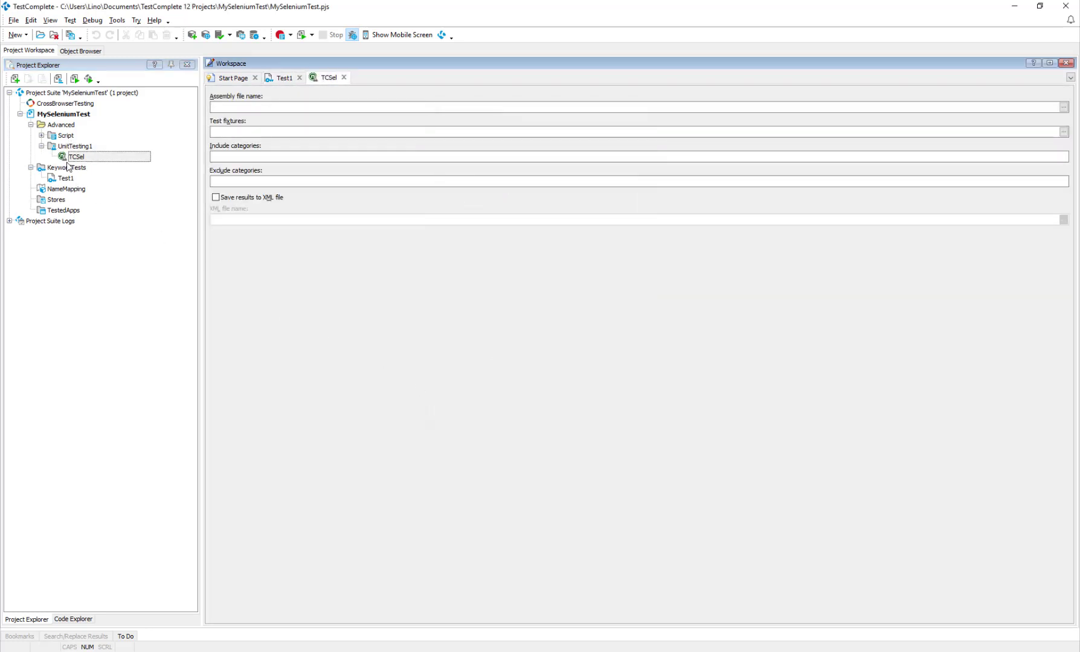
Set TCSel's assembly file to NUnit.Tests1.dll from the Documents folder's Visual Studio 2017\Projects\NUnit.Tests1\NUnit.Tests1\bin\Debug directory
left_click(280, 183)
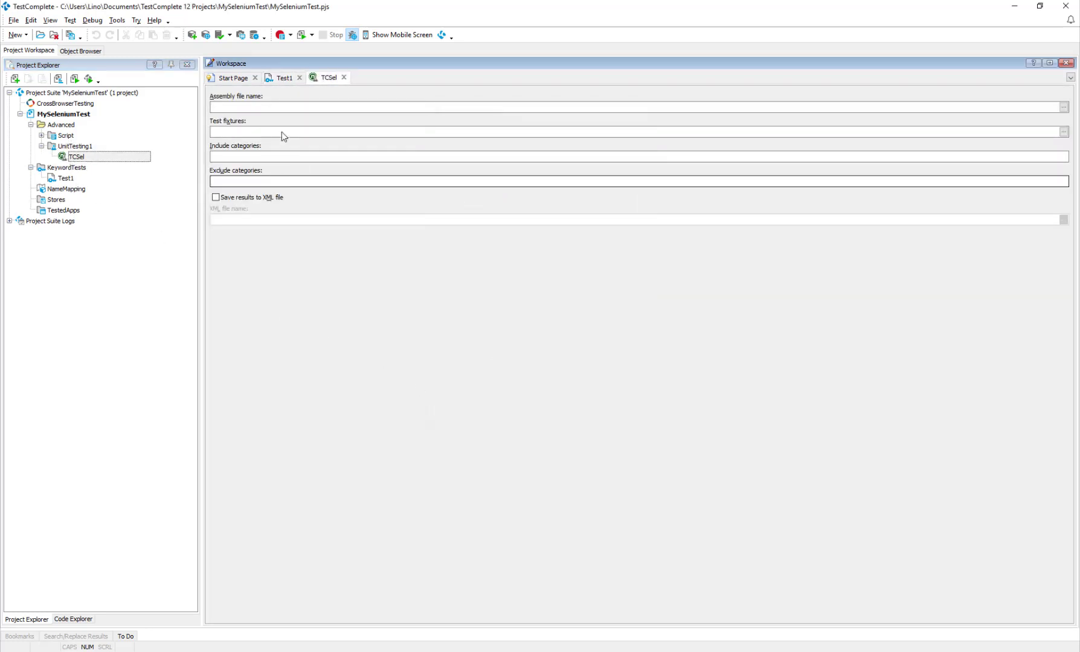
left_click(218, 106)
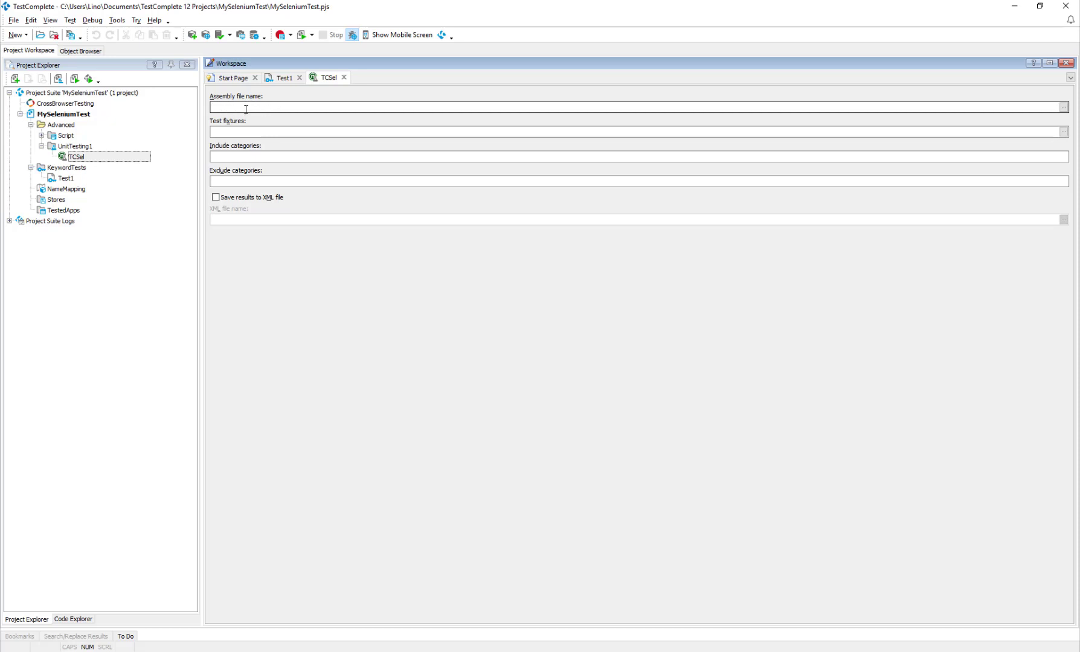
left_click(1063, 107)
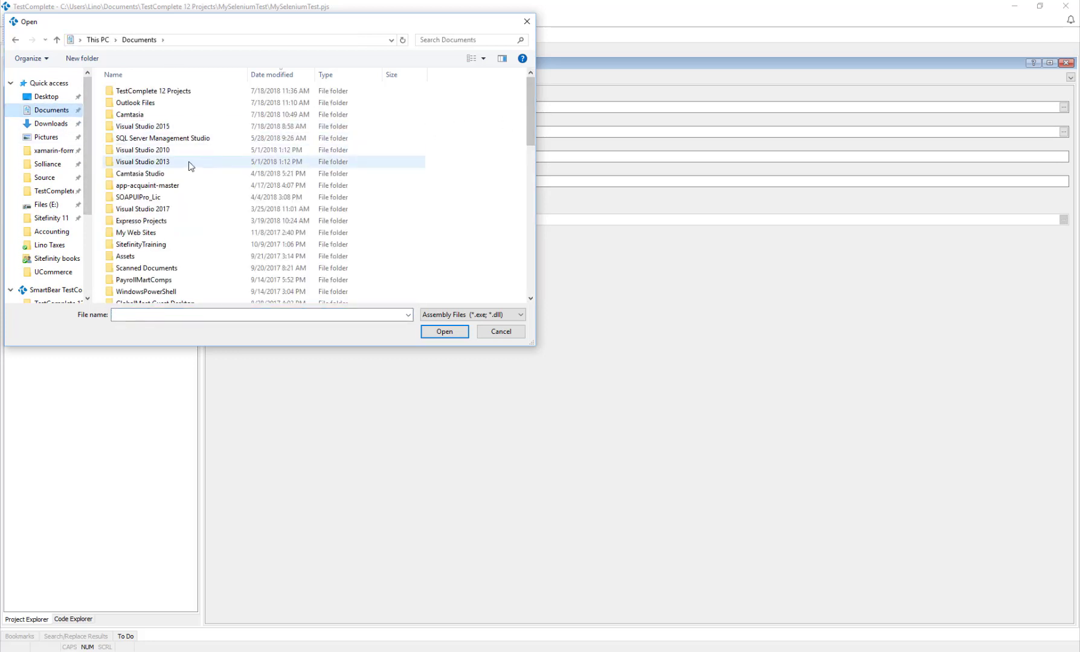
left_click(155, 210)
double_click(155, 210)
double_click(145, 129)
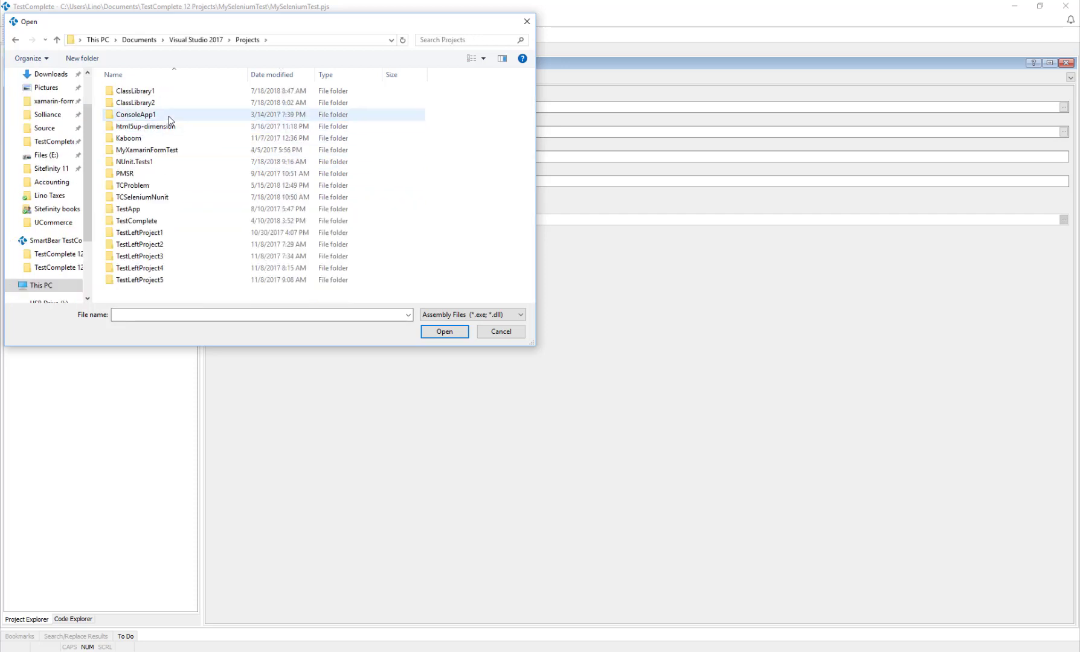
left_click(278, 74)
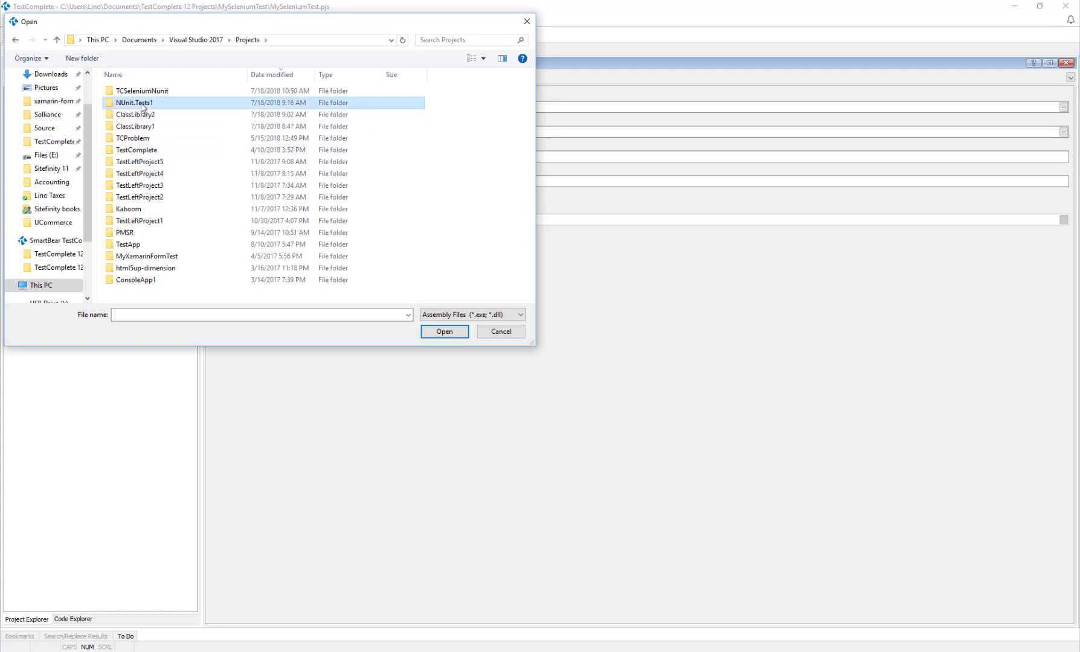
double_click(130, 104)
double_click(128, 103)
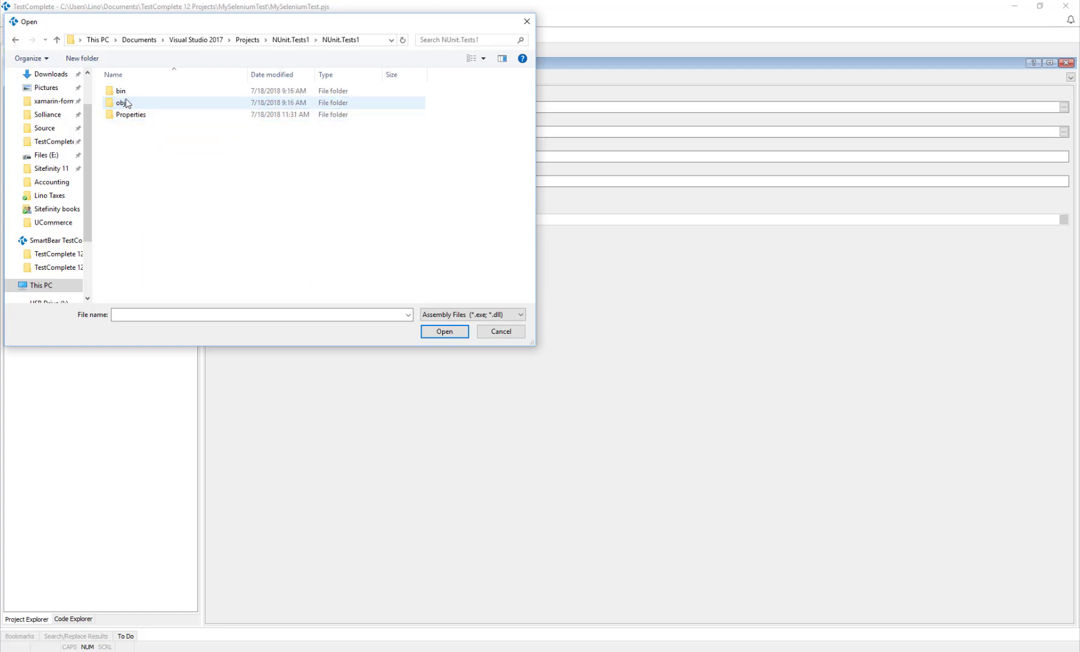
double_click(125, 92)
double_click(126, 92)
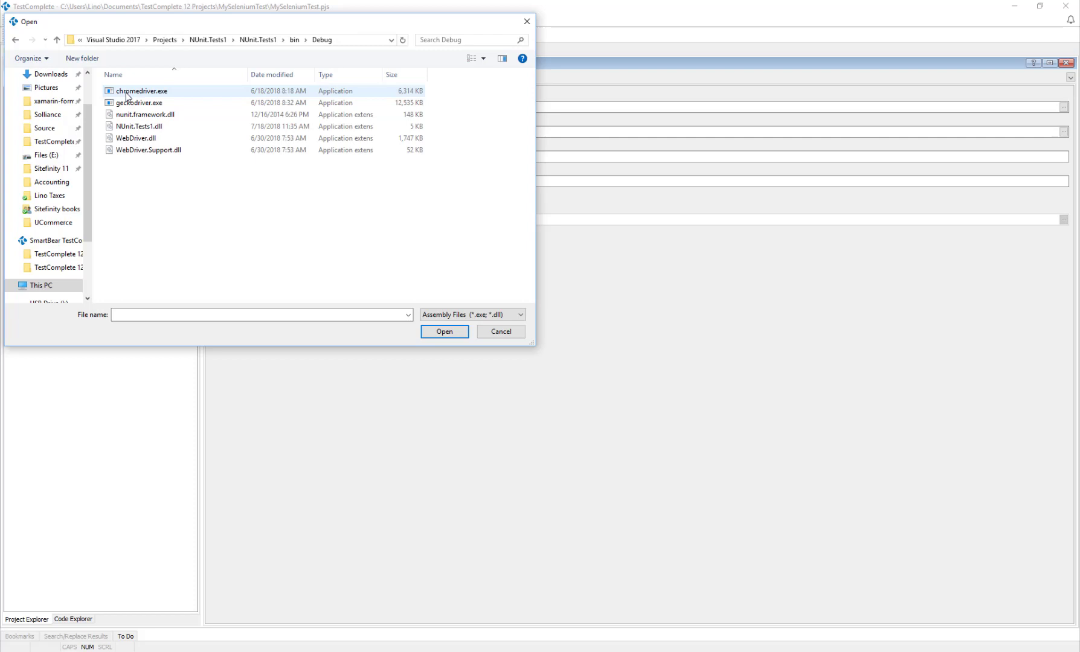
double_click(147, 128)
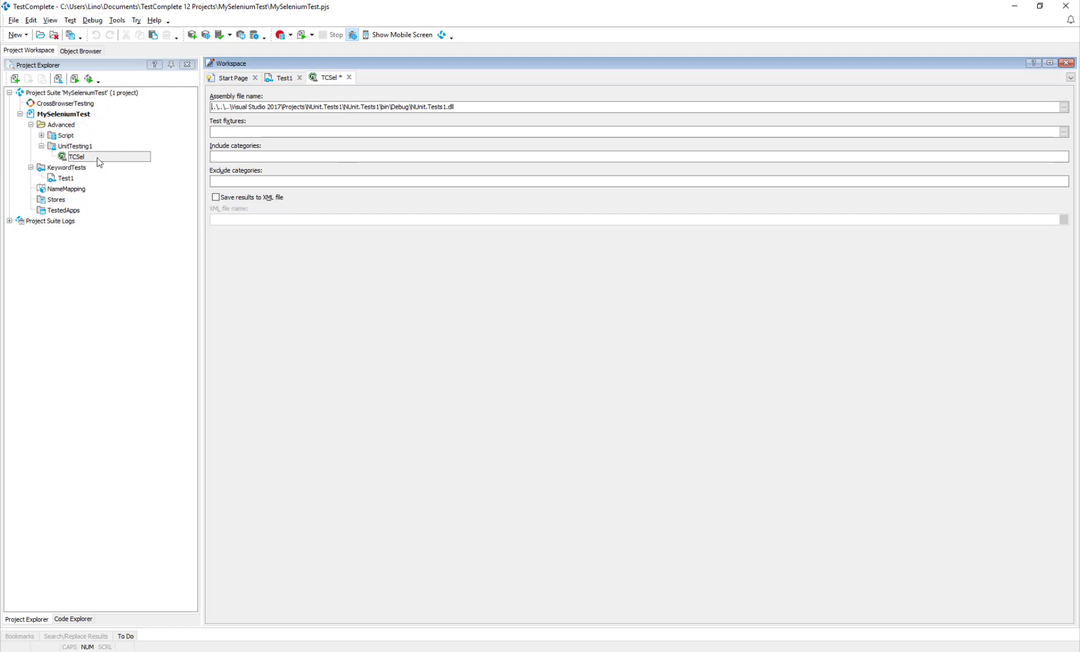
Set the NUnit path in the Unit Testing engine options to C:\Program Files (x86)\NUnit 2.6.4\bin\nunit-console.exe
left_click(117, 22)
left_click(132, 36)
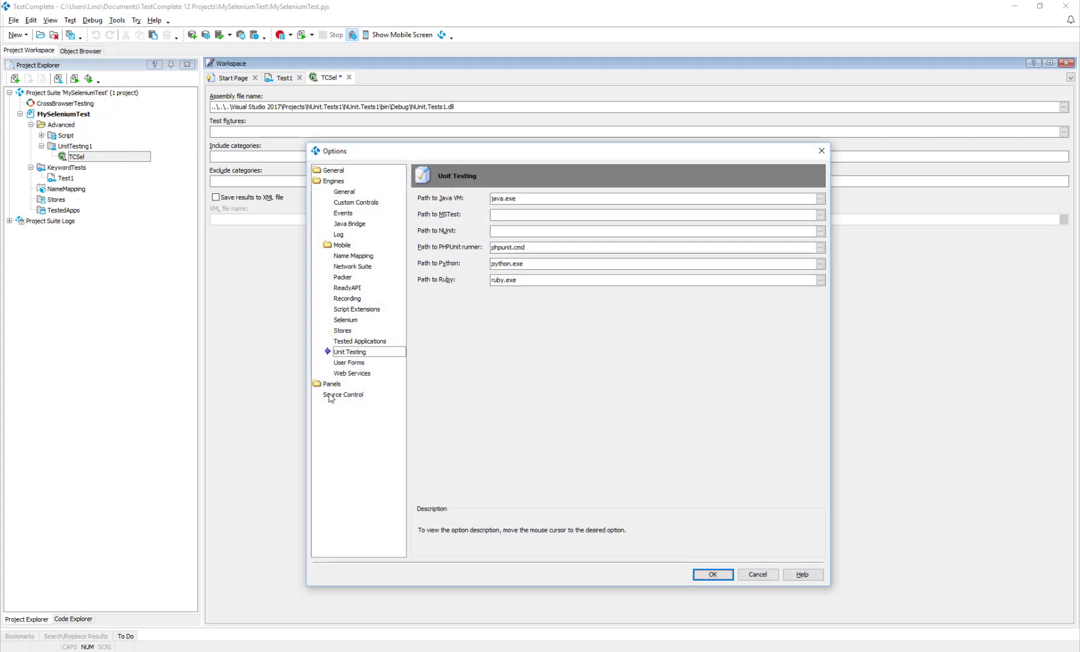
left_click(649, 216)
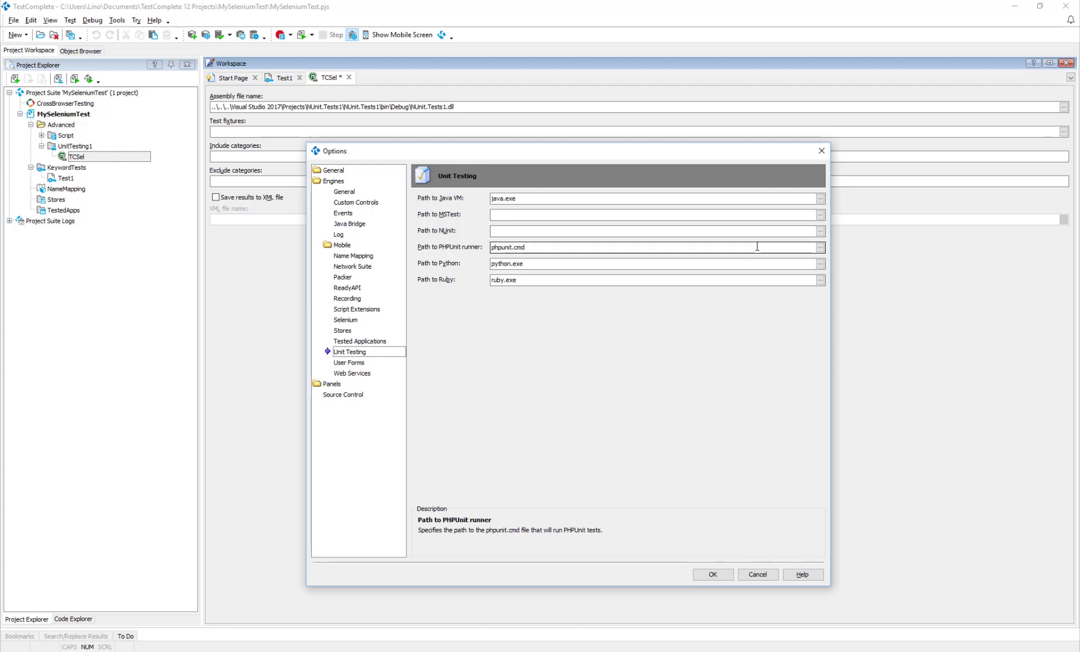
left_click(820, 232)
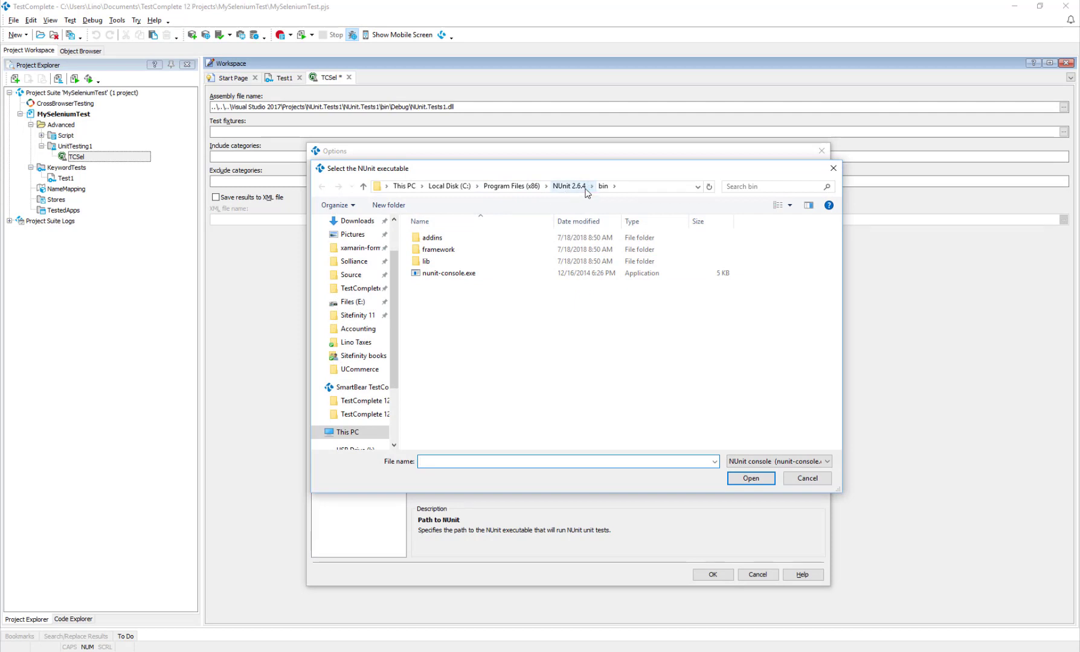
double_click(456, 275)
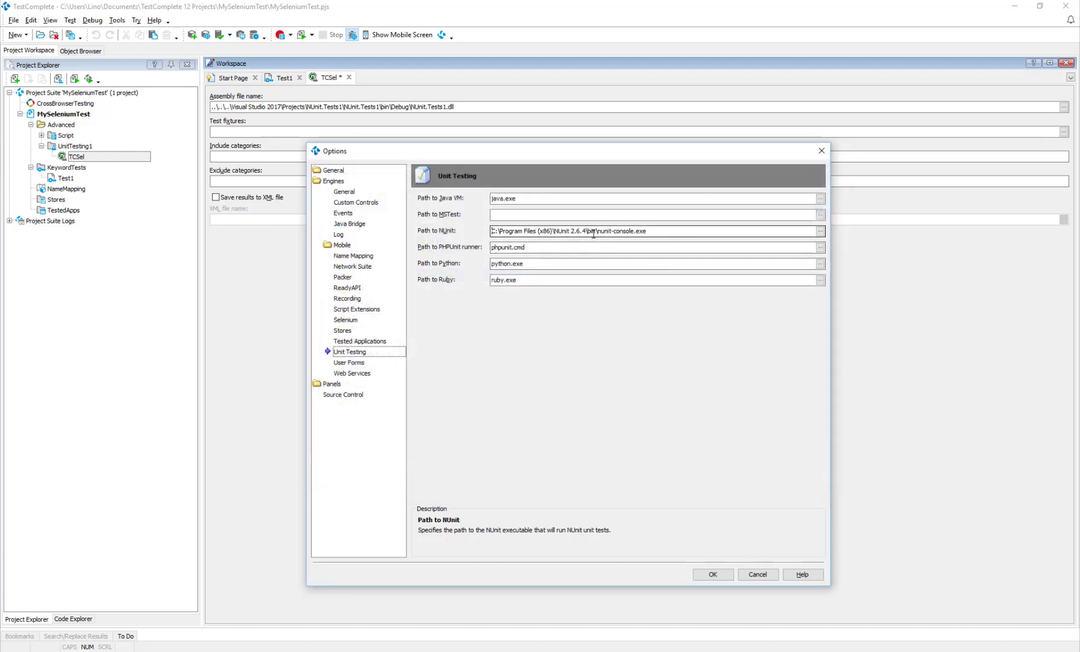
left_click(720, 577)
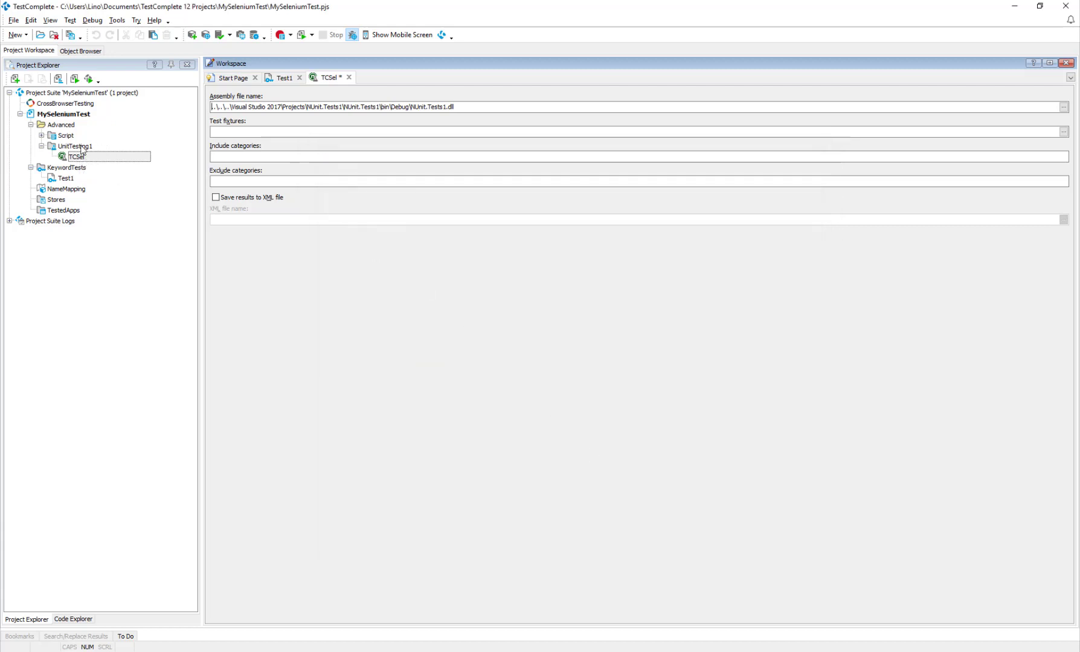
Run the TCSel NUnit test and show the result details logged under TCSeleniumTest.TestClass.TestMethod
right_click(82, 160)
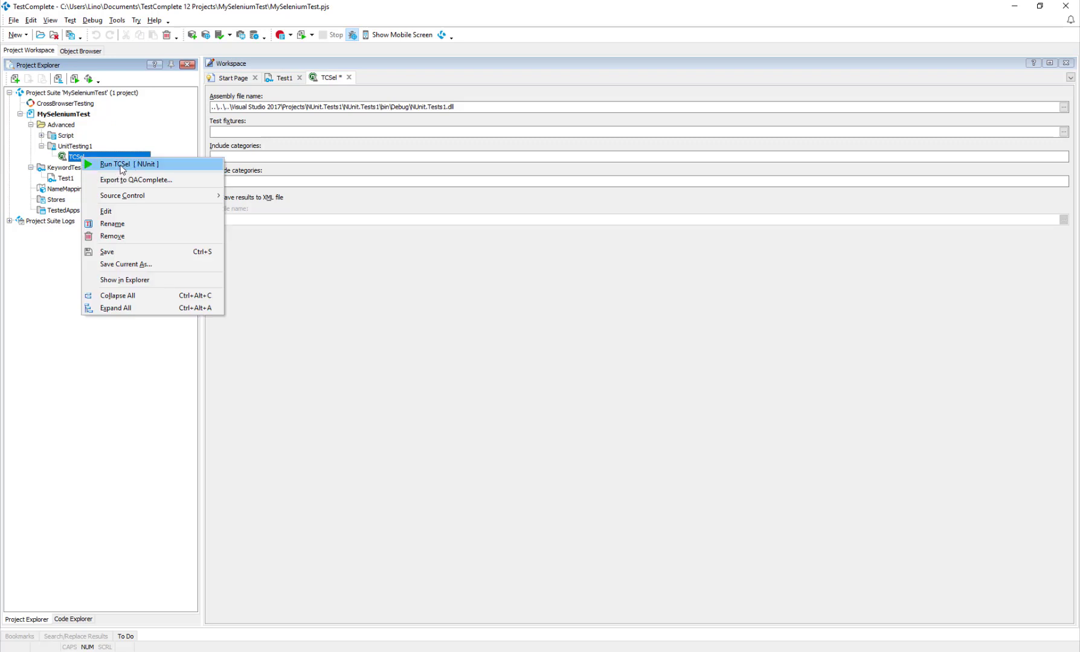
left_click(121, 165)
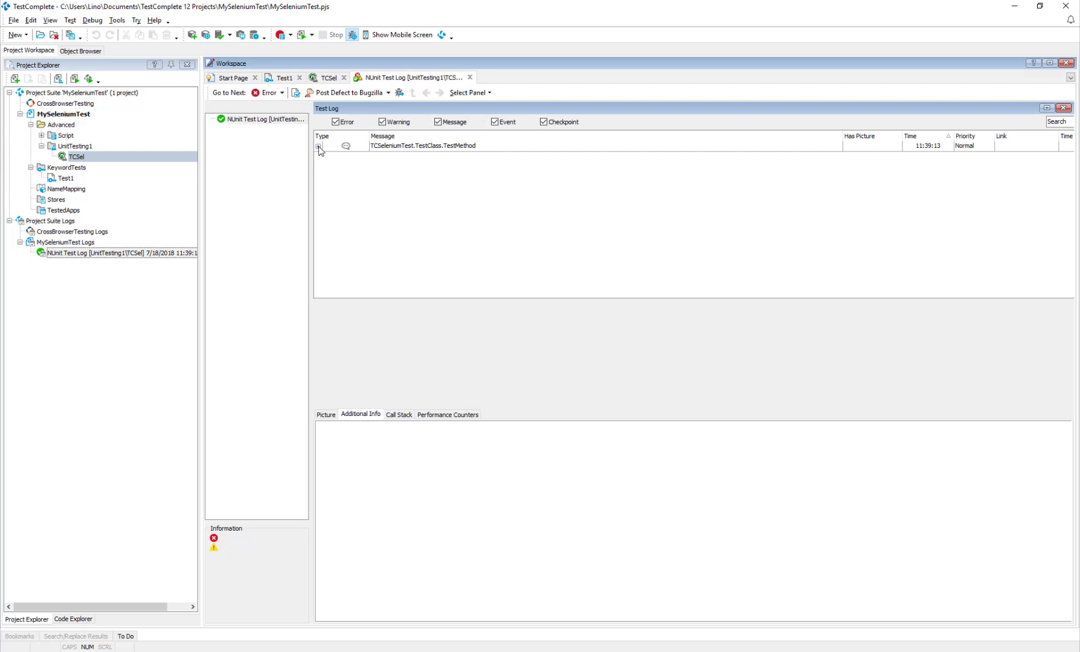
left_click(411, 157)
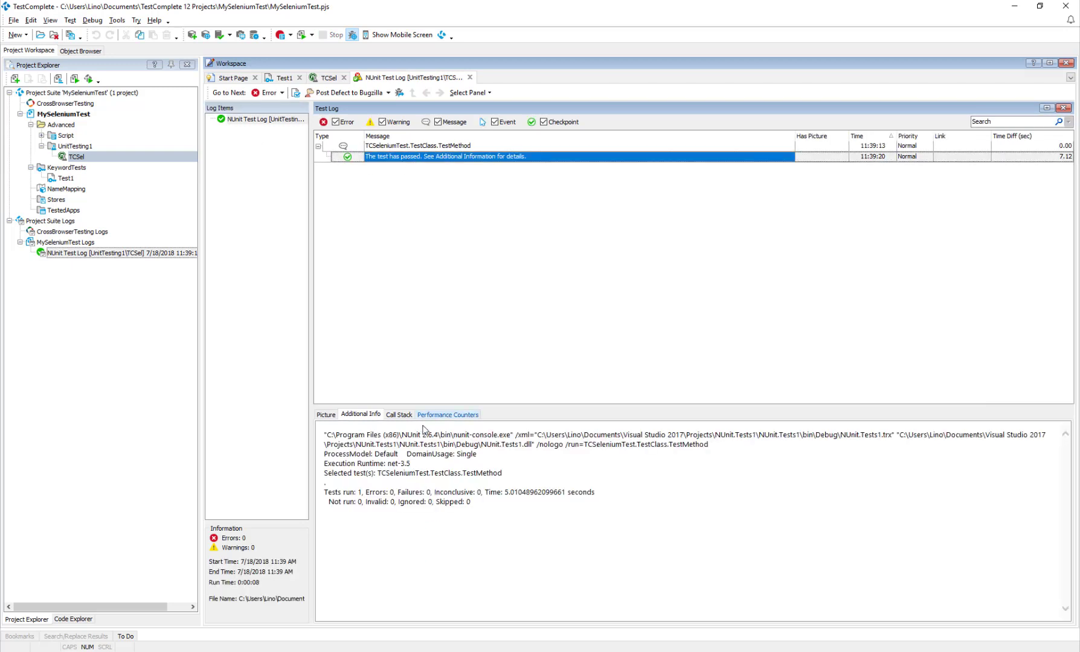